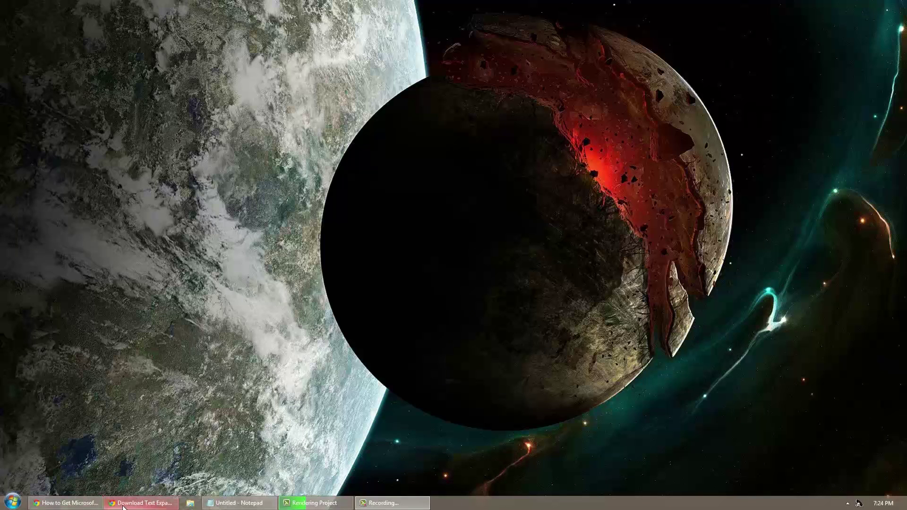
Step: Download the portable PhraseExpress edition as PhraseExpress_USB.zip, opening it when done, and open File Explorer
{"action": "left_click", "coordinate": [141, 503]}
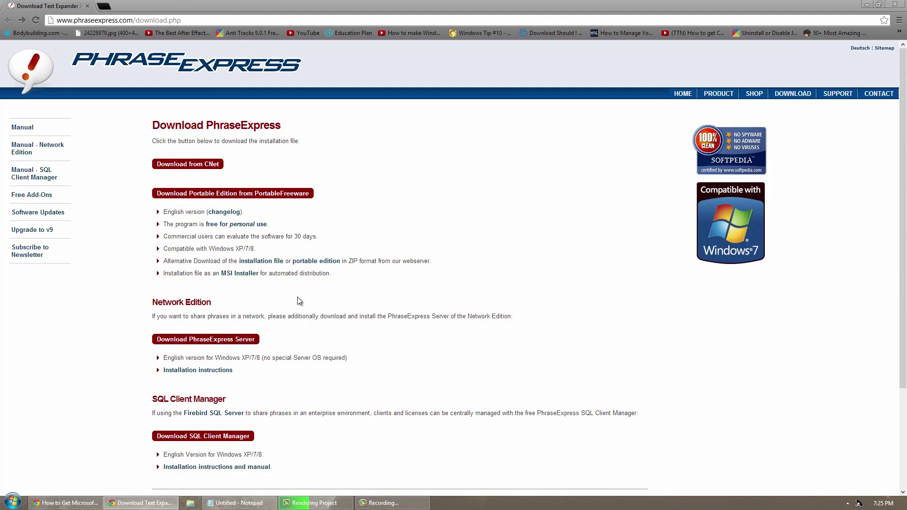
{"action": "left_click", "coordinate": [314, 262]}
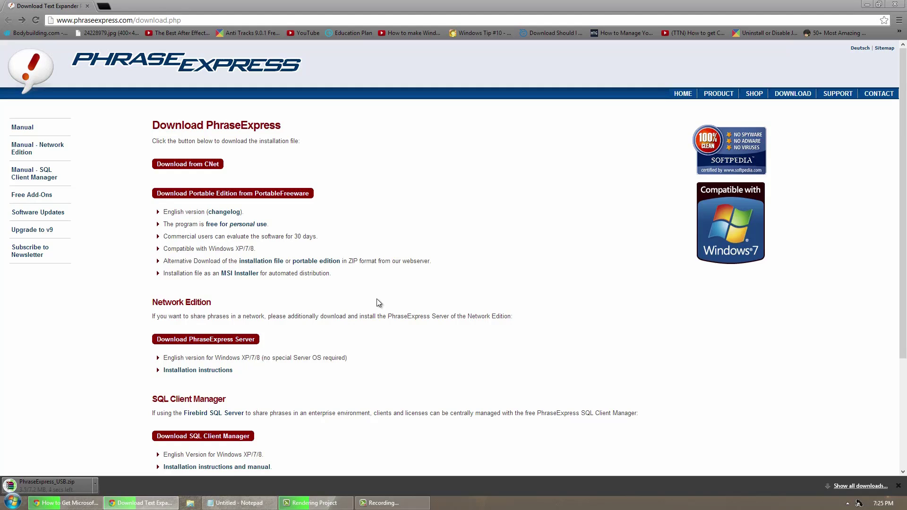
{"action": "left_click", "coordinate": [57, 484]}
{"action": "left_click", "coordinate": [192, 502]}
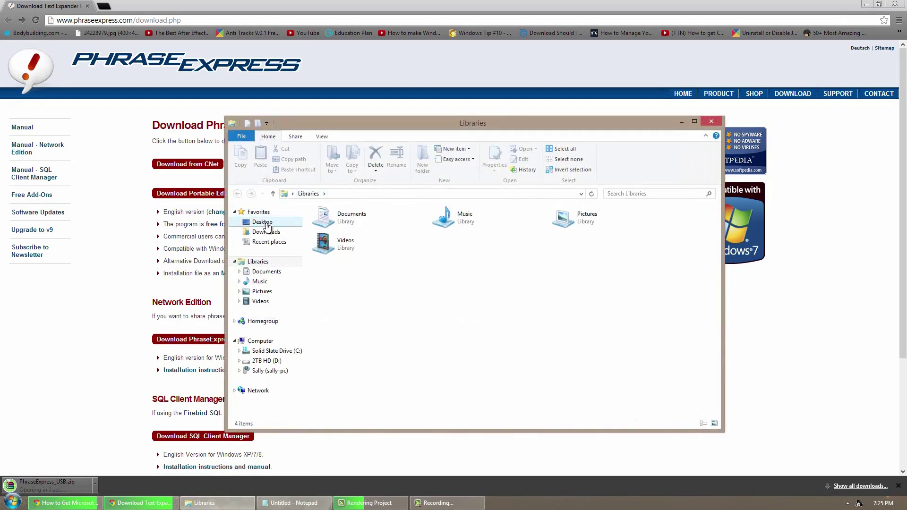
Step: Open PhraseExpress_USB.zip from the Downloads folder so its 14 files are listed
{"action": "left_click", "coordinate": [266, 232]}
{"action": "left_click_drag", "start_coordinate": [473, 126], "coordinate": [588, 115]}
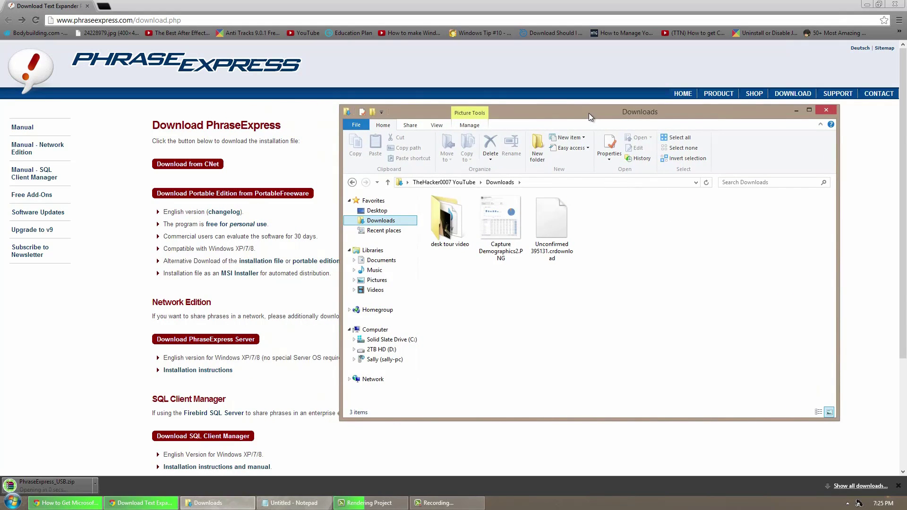
{"action": "left_click", "coordinate": [560, 229]}
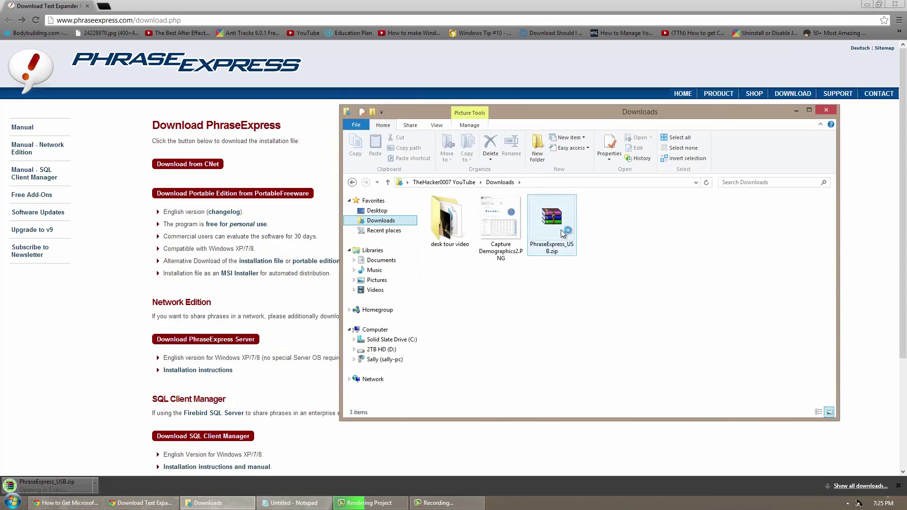
{"action": "right_click", "coordinate": [560, 229]}
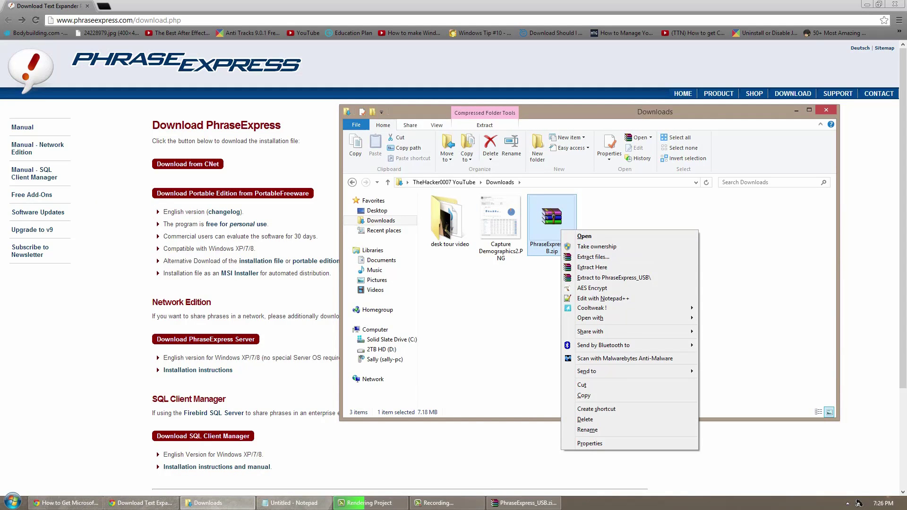
{"action": "key", "text": "Return"}
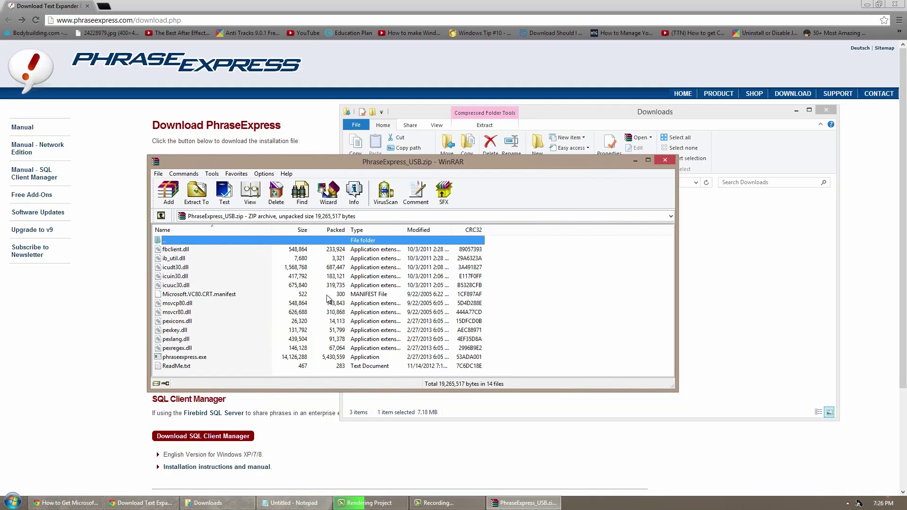
Step: Create a folder named 'h' in Downloads and drag all 14 archive files into it
{"action": "left_click", "coordinate": [725, 275]}
{"action": "right_click", "coordinate": [661, 288]}
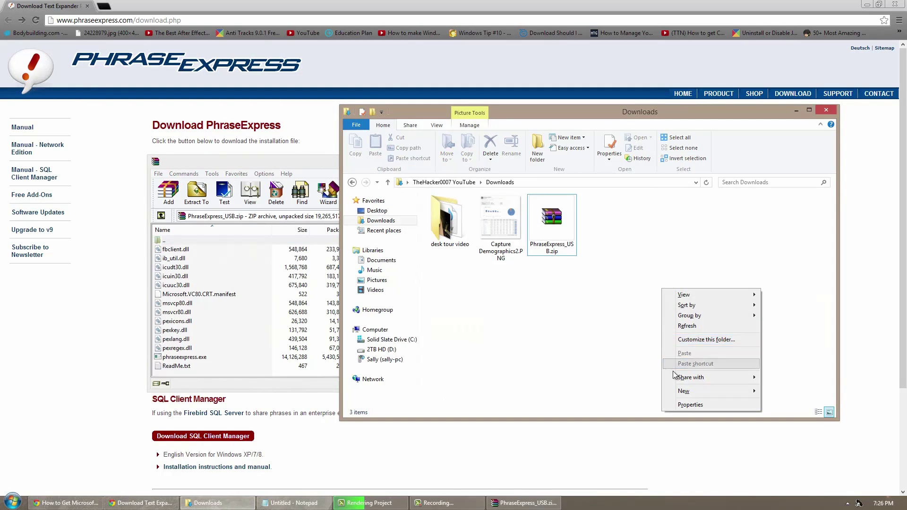
{"action": "mouse_move", "coordinate": [682, 397]}
{"action": "left_click", "coordinate": [796, 264]}
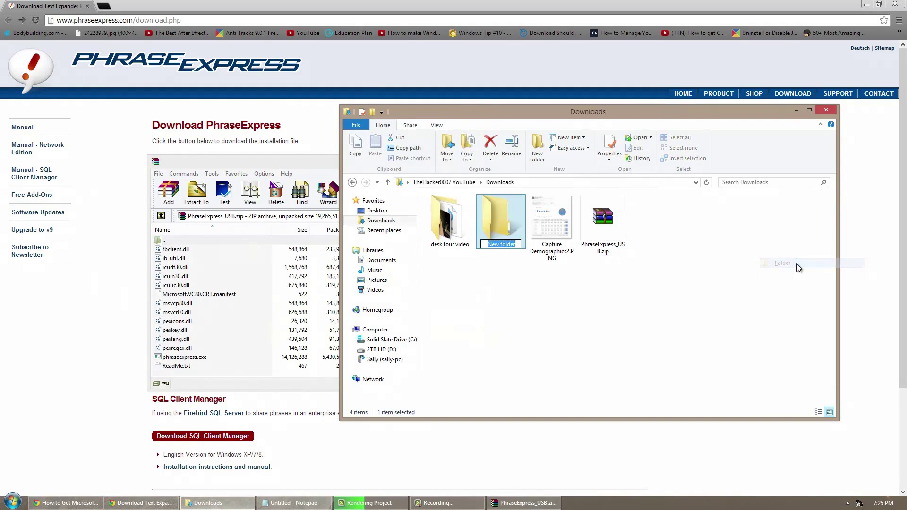
{"action": "key", "text": "BackSpace"}
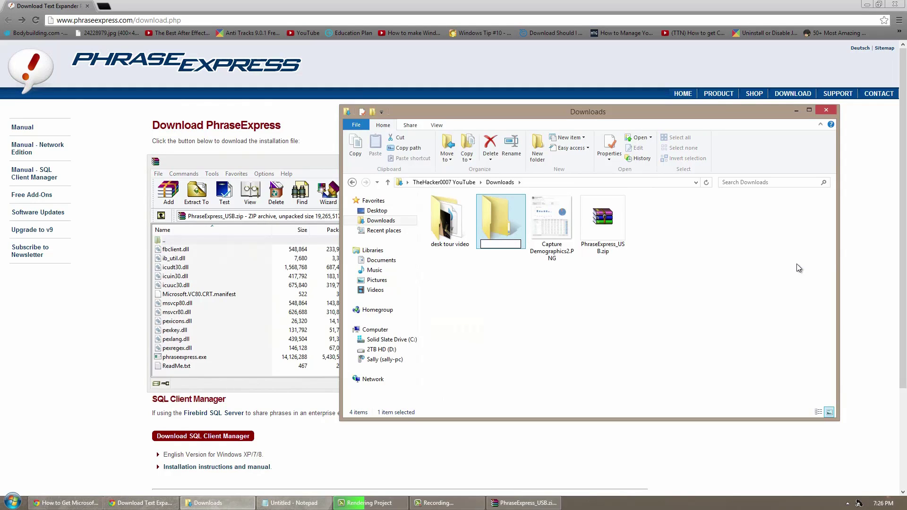
{"action": "type", "text": "h"}
{"action": "key", "text": "Return"}
{"action": "key", "text": "Return"}
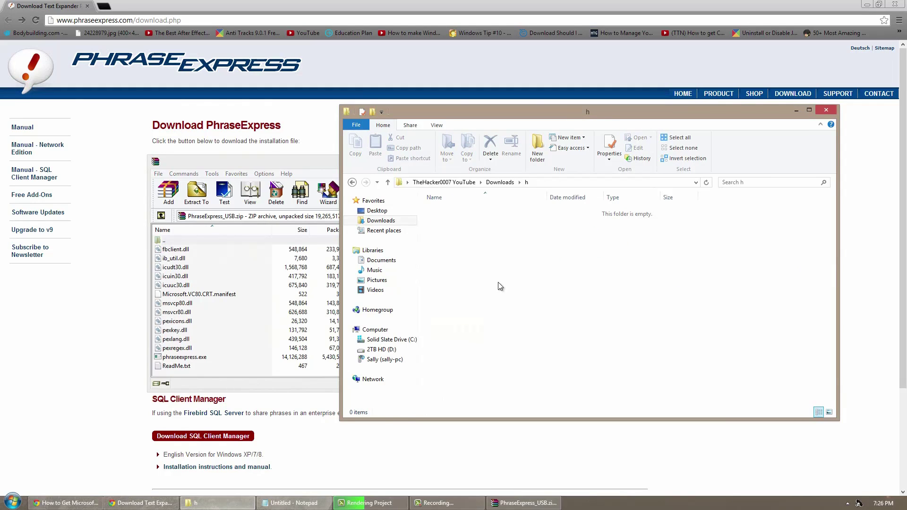
{"action": "left_click_drag", "start_coordinate": [184, 374], "coordinate": [710, 308]}
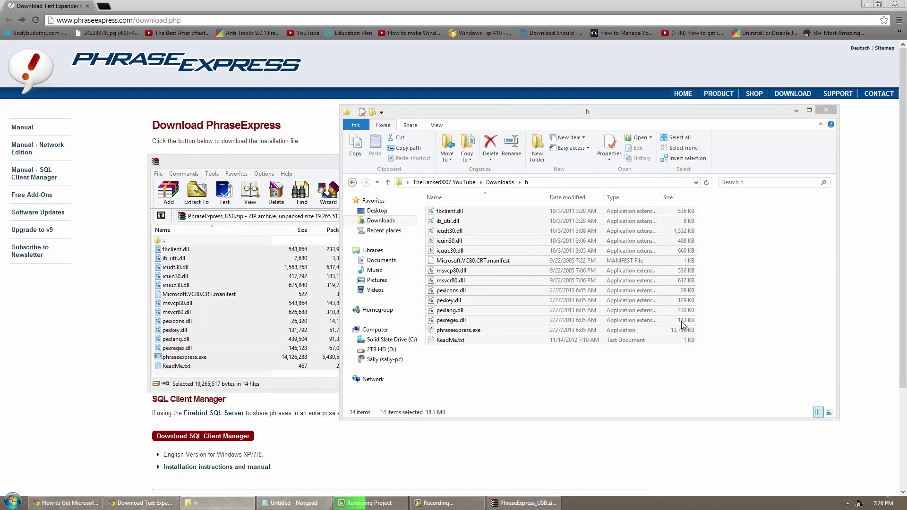
Step: Launch phraseexpress.exe from folder h and close the WinRAR archive window
{"action": "left_click", "coordinate": [547, 376]}
{"action": "double_click", "coordinate": [458, 330]}
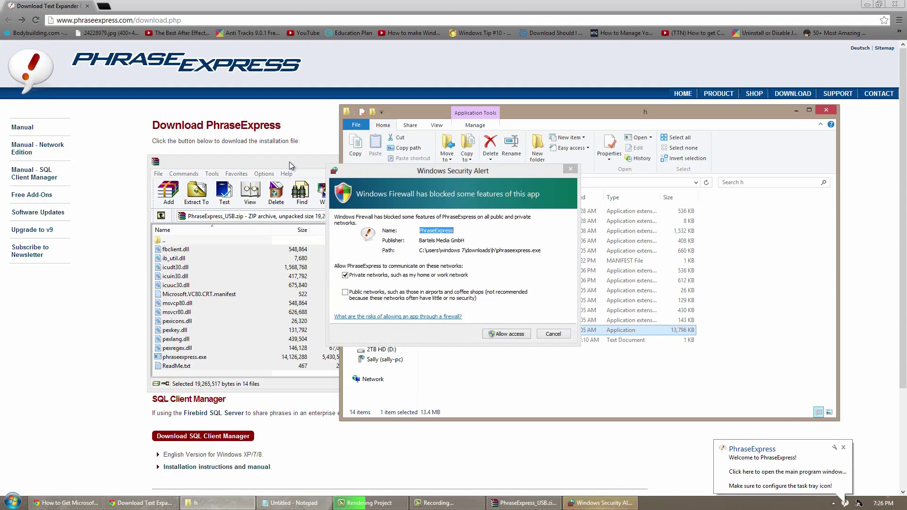
{"action": "left_click_drag", "start_coordinate": [291, 165], "coordinate": [27, 231]}
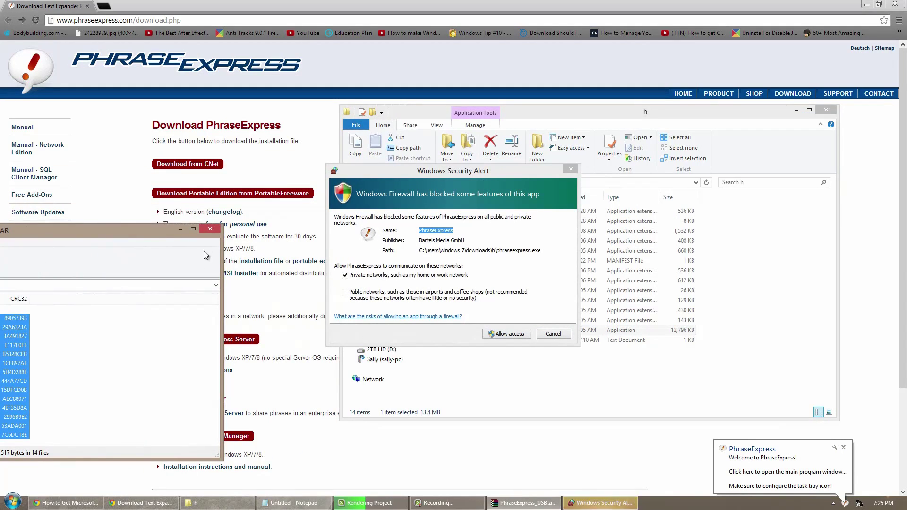
{"action": "left_click", "coordinate": [211, 230]}
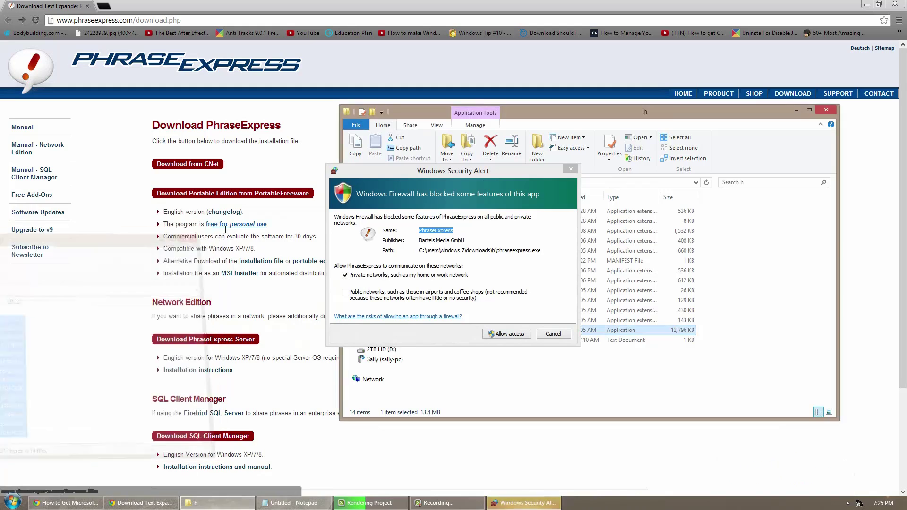
Step: Allow PhraseExpress through the firewall and bring up its tray phrase menu
{"action": "left_click", "coordinate": [502, 334]}
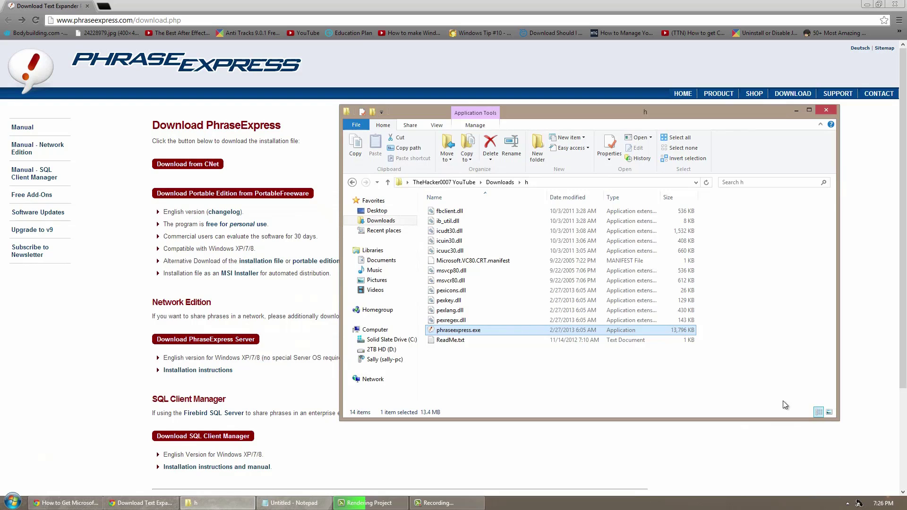
{"action": "left_click", "coordinate": [848, 503]}
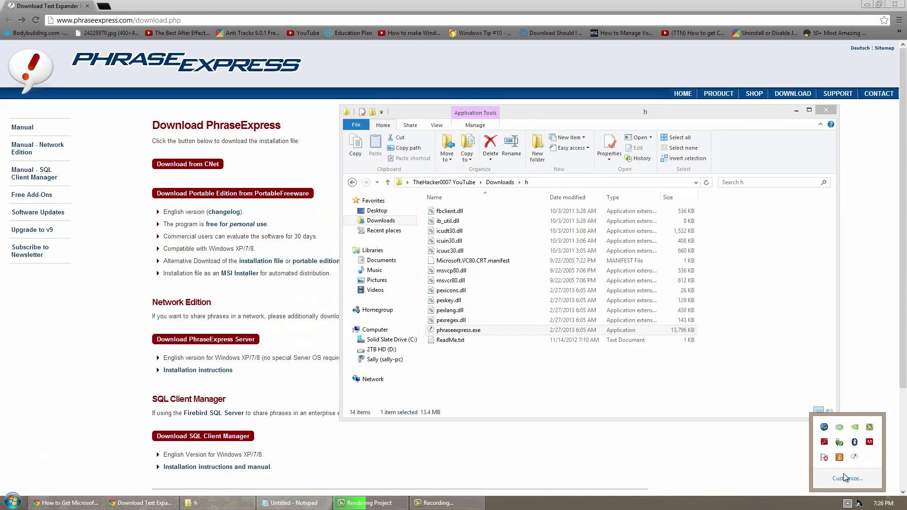
{"action": "left_click", "coordinate": [854, 457]}
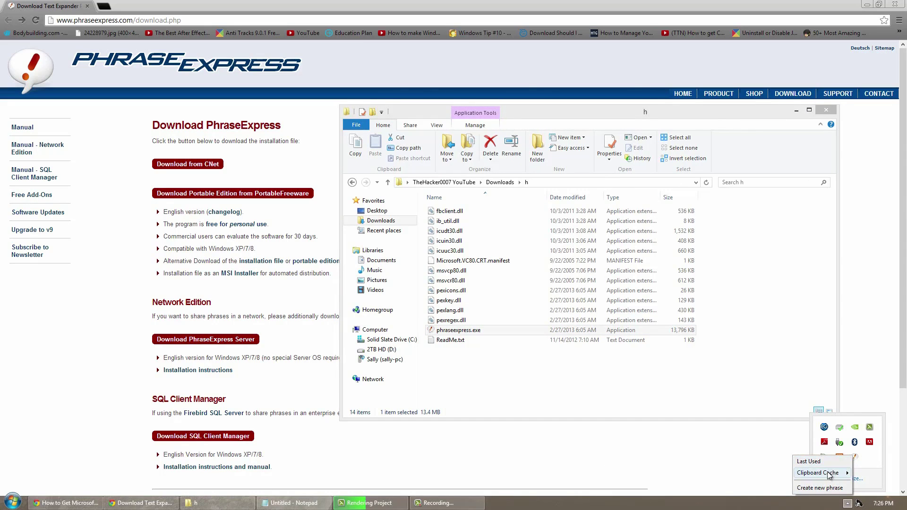
Step: Open the PhraseExpress main window and view Tools > Settings, cancelling without changes
{"action": "left_click", "coordinate": [821, 488]}
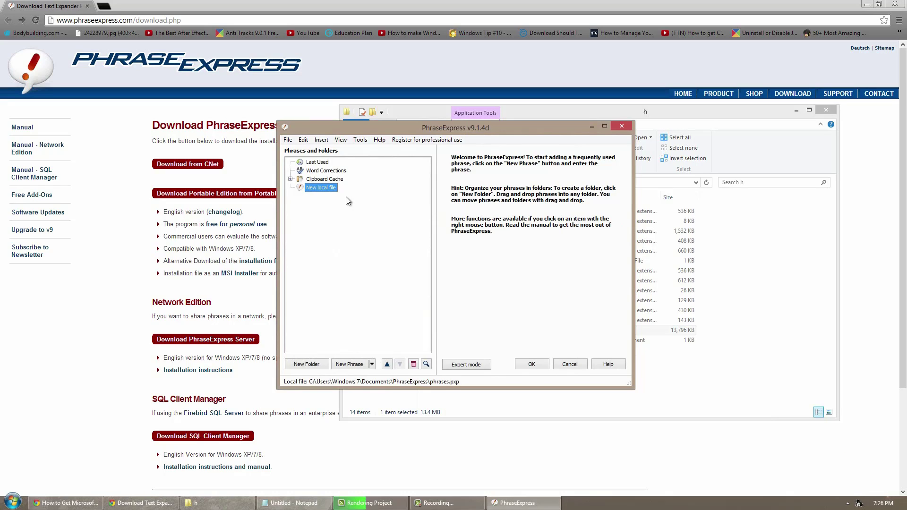
{"action": "left_click", "coordinate": [360, 140]}
{"action": "left_click", "coordinate": [364, 151]}
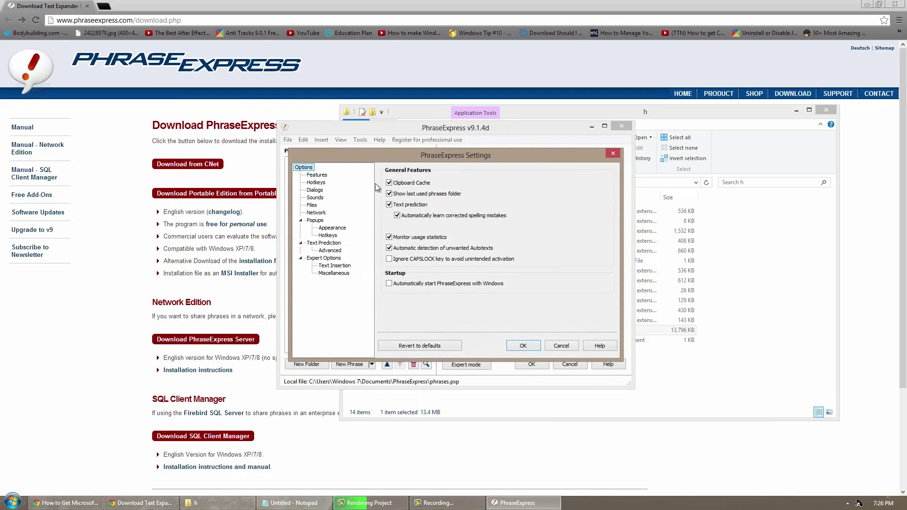
{"action": "left_click", "coordinate": [560, 345]}
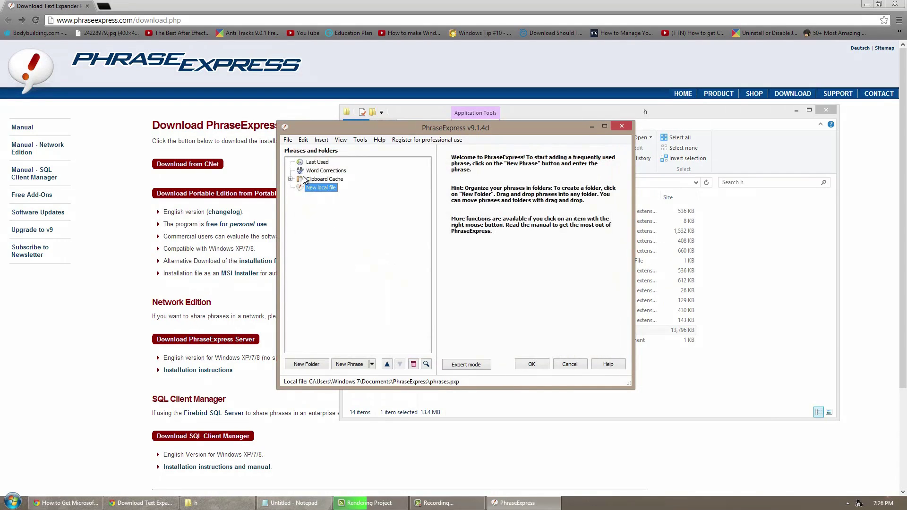
Step: Expand and collapse Clipboard Cache, then add a new phrase under New local file
{"action": "left_click", "coordinate": [291, 179]}
{"action": "left_click", "coordinate": [291, 179]}
{"action": "left_click", "coordinate": [350, 365]}
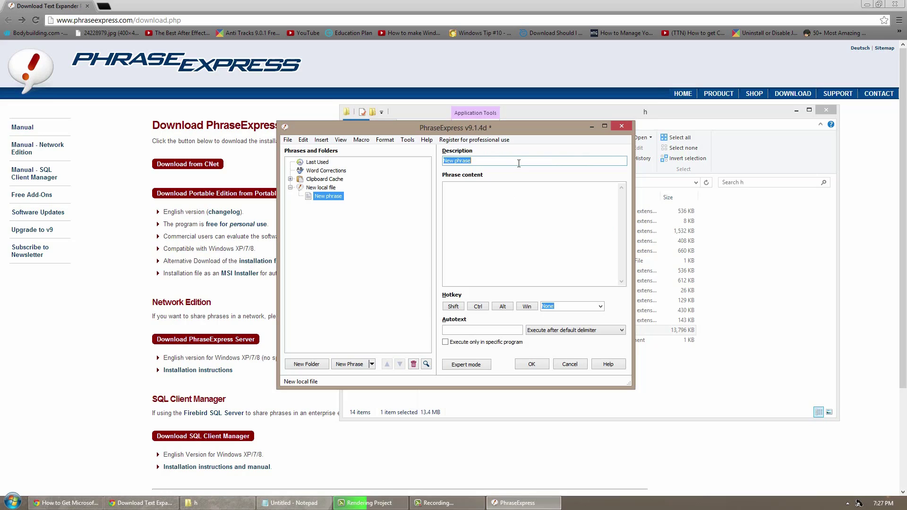
Step: Name the new phrase 'Word' and enter 'woord' as its autotext shortcut
{"action": "left_click_drag", "start_coordinate": [519, 163], "coordinate": [446, 161]}
{"action": "type", "text": "Word"}
{"action": "left_click", "coordinate": [476, 330]}
{"action": "type", "text": "w"}
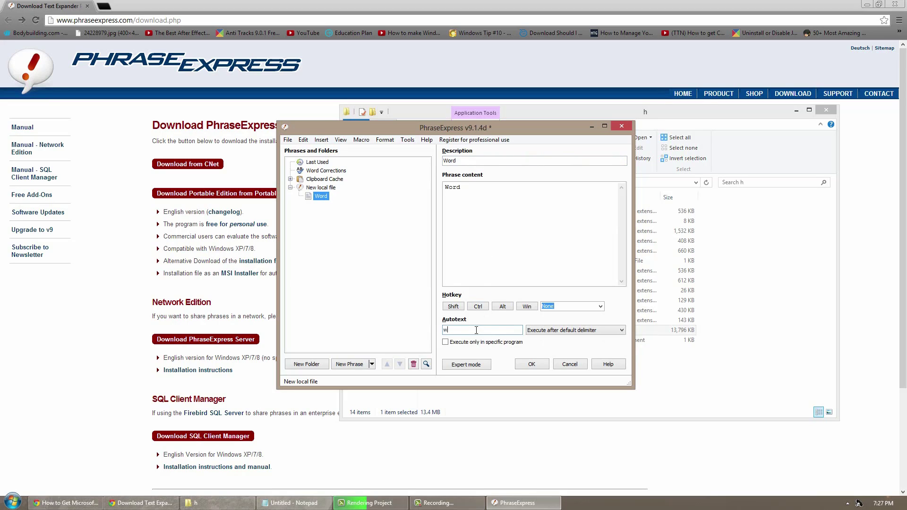
{"action": "type", "text": "oord"}
{"action": "left_click", "coordinate": [531, 365]}
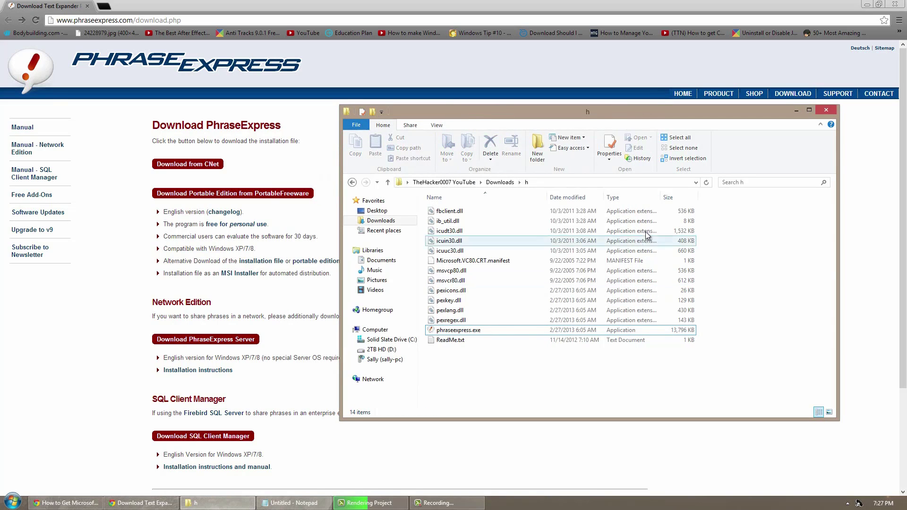
{"action": "left_click", "coordinate": [732, 184]}
{"action": "type", "text": "Word"}
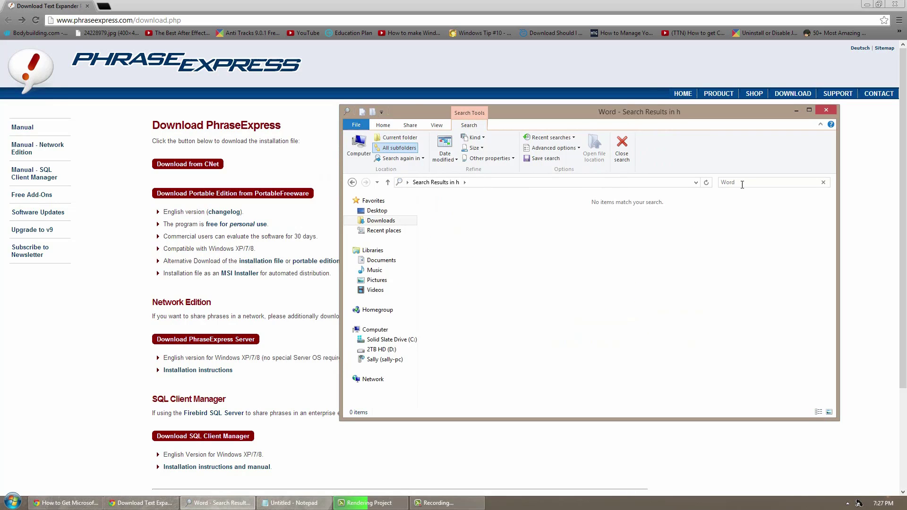
{"action": "key", "text": "BackSpace"}
{"action": "key", "text": "BackSpace"}
{"action": "key", "text": "BackSpace"}
{"action": "key", "text": "BackSpace"}
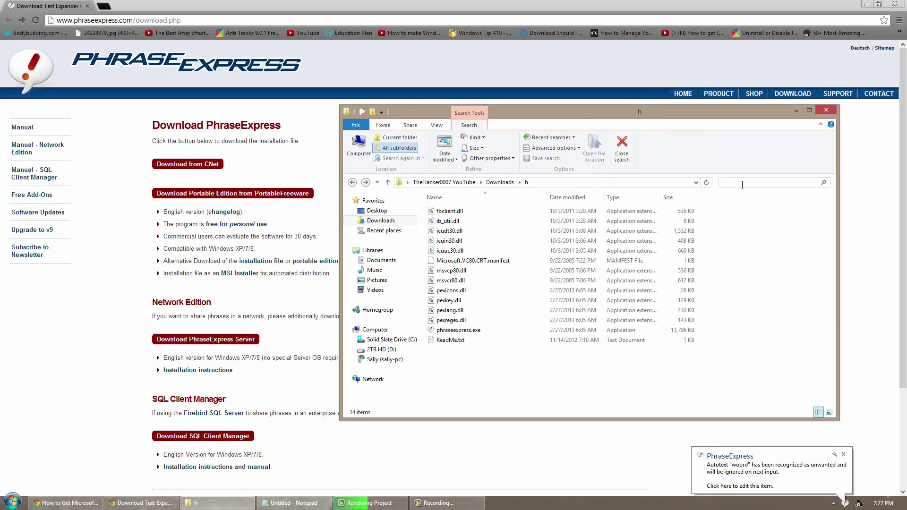
{"action": "type", "text": "oord"}
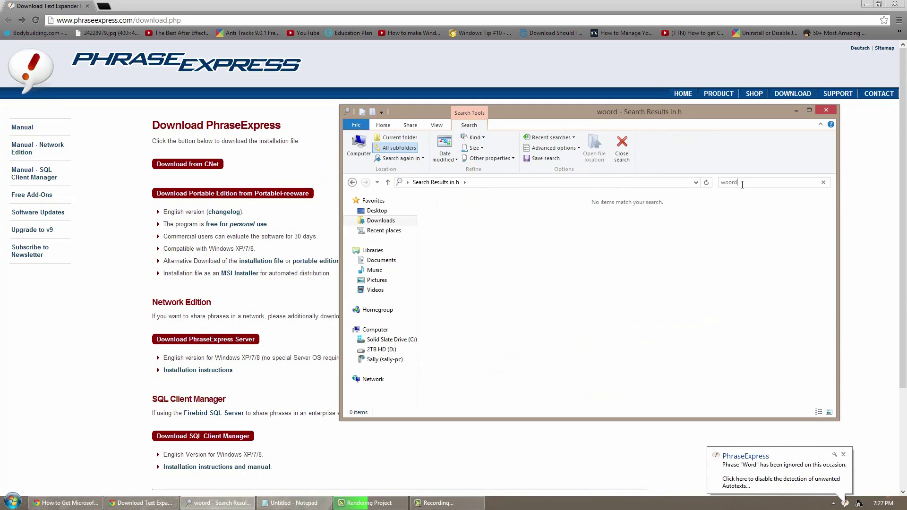
{"action": "key", "text": "BackSpace"}
{"action": "key", "text": "BackSpace"}
{"action": "key", "text": "BackSpace"}
{"action": "key", "text": "BackSpace"}
{"action": "key", "text": "BackSpace"}
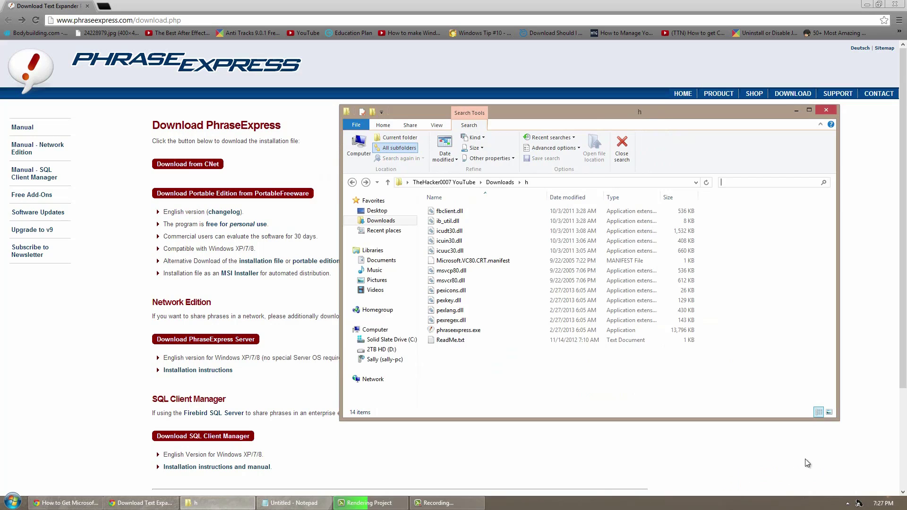
Step: Start a new phrase from the PhraseExpress tray menu, then cancel it
{"action": "left_click", "coordinate": [848, 503]}
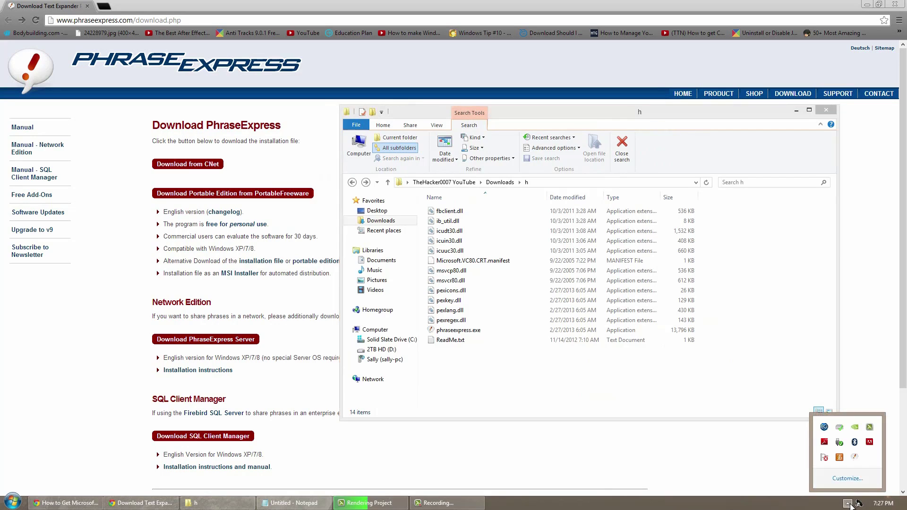
{"action": "left_click", "coordinate": [855, 458]}
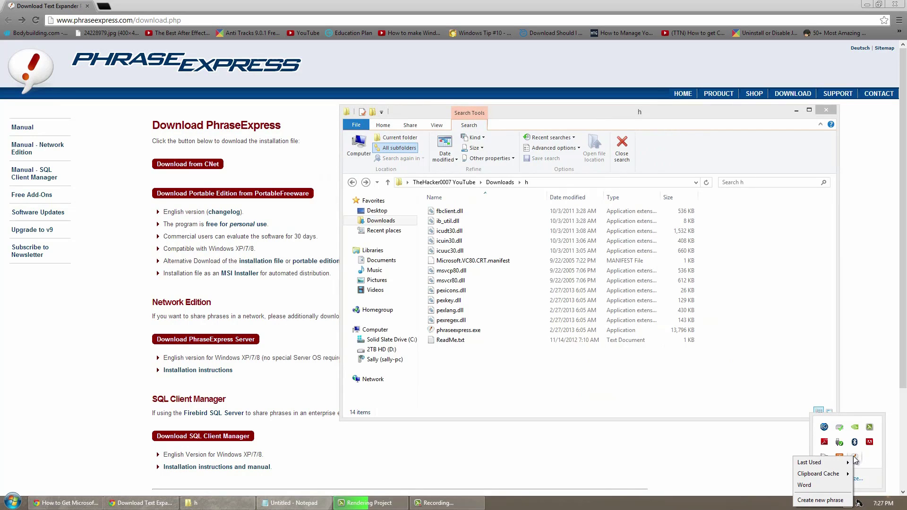
{"action": "left_click", "coordinate": [818, 501]}
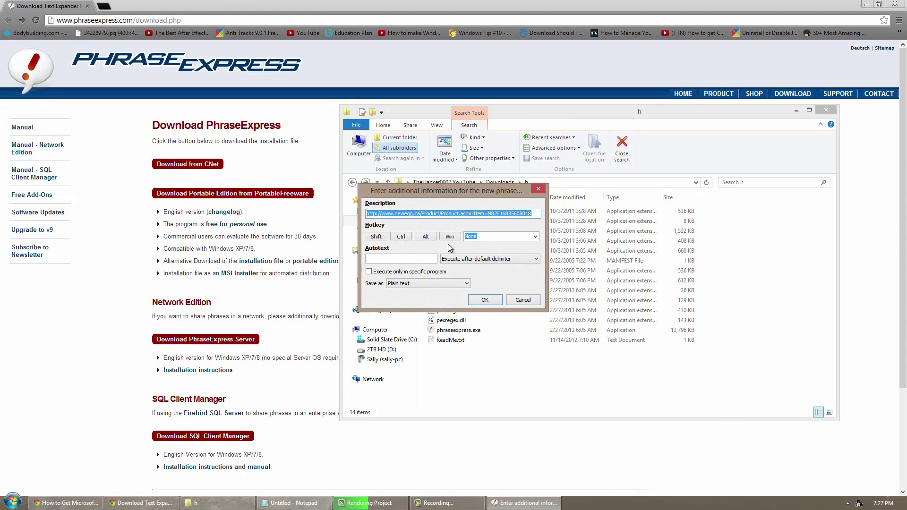
{"action": "left_click", "coordinate": [517, 300]}
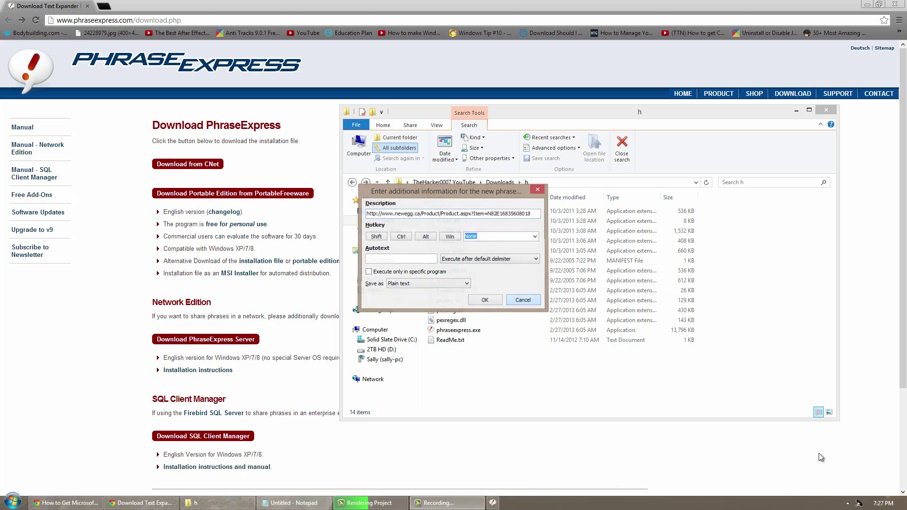
Step: Reopen the phrase editor from the tray and review the autotext trigger options, leaving them unchanged
{"action": "left_click", "coordinate": [847, 504]}
{"action": "double_click", "coordinate": [854, 458]}
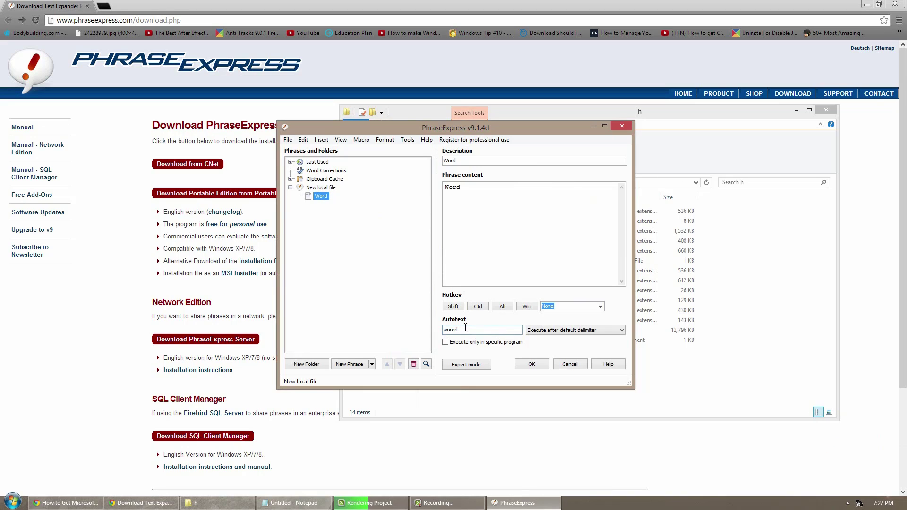
{"action": "type", "text": "l"}
{"action": "left_click", "coordinate": [566, 330]}
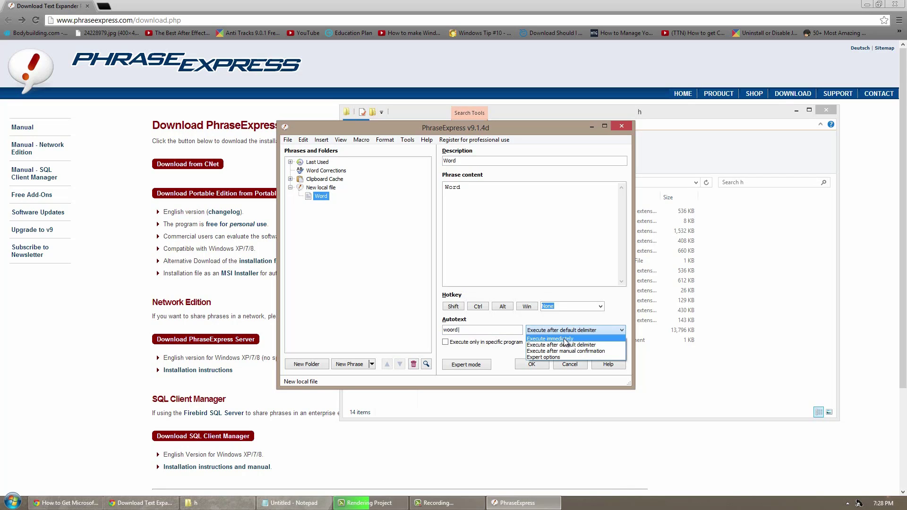
{"action": "left_click", "coordinate": [491, 160]}
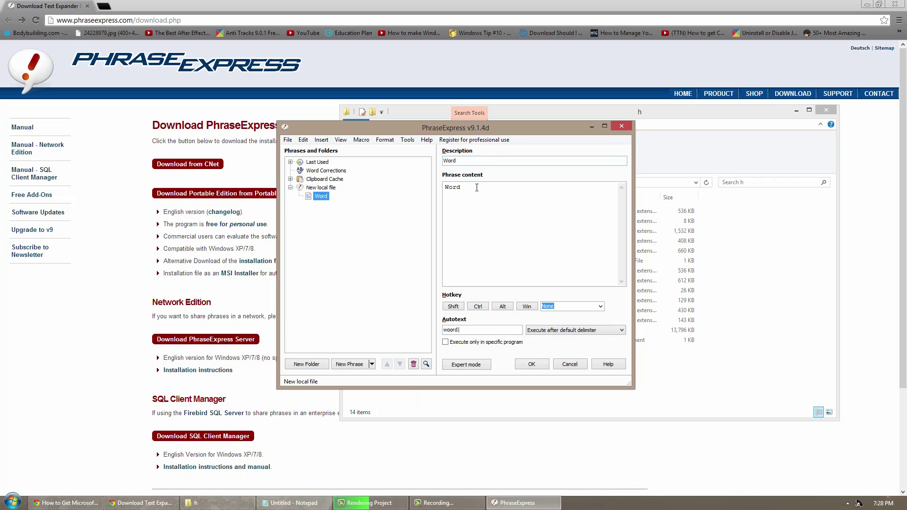
Step: Set the Word phrase content to the channel's username ending 0007, shorten its autotext, and save
{"action": "left_click_drag", "start_coordinate": [477, 187], "coordinate": [427, 193]}
{"action": "type", "text": "thehack"}
{"action": "key", "text": "Tab"}
{"action": "left_click", "coordinate": [504, 193]}
{"action": "type", "text": "0007"}
{"action": "key", "text": "Tab"}
{"action": "type", "text": "thehac"}
{"action": "left_click", "coordinate": [537, 368]}
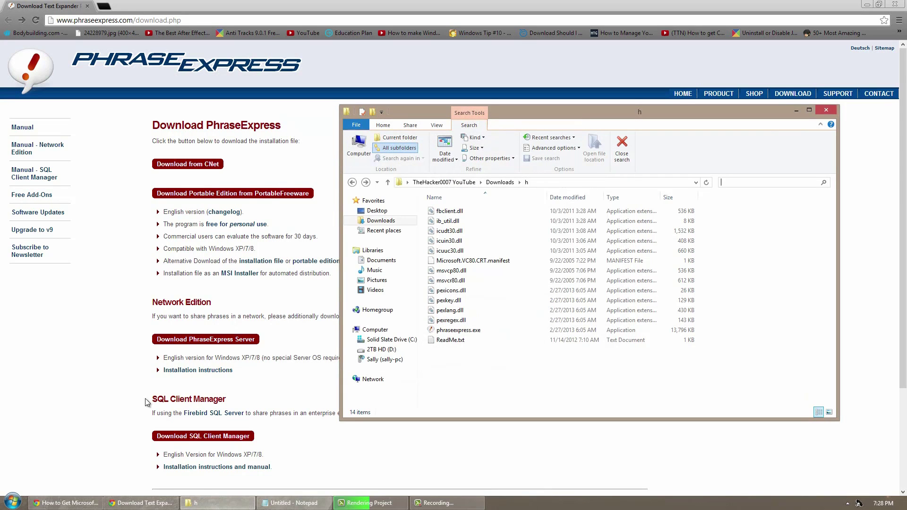
Step: Launch Notepad by searching 'not' from the Start menu
{"action": "left_click", "coordinate": [18, 499]}
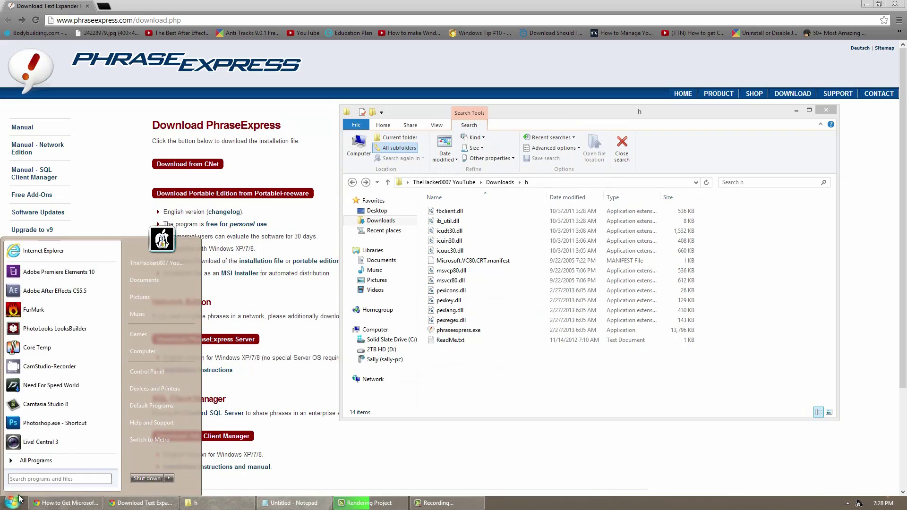
{"action": "type", "text": "note"}
{"action": "key", "text": "Return"}
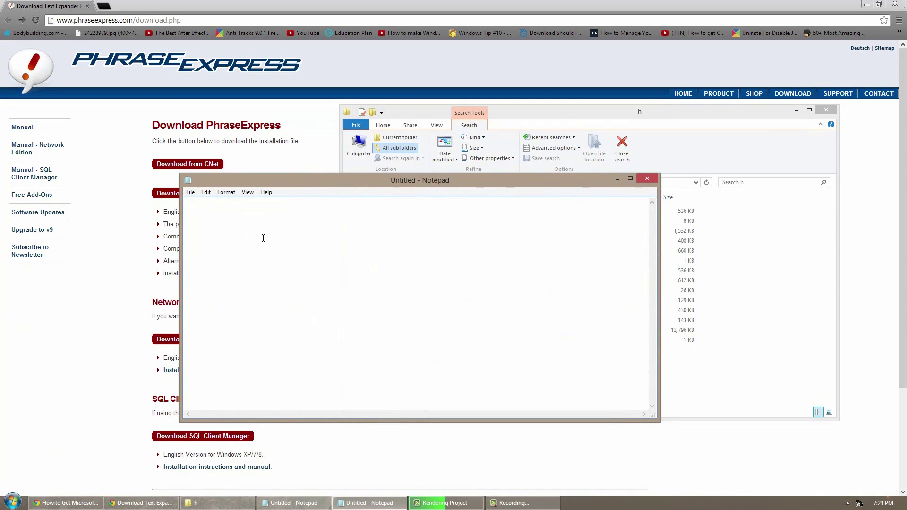
Step: Type the autotext shortcut in Notepad to test expansion, then reopen the PhraseExpress phrase editor
{"action": "type", "text": "thehack0007"}
{"action": "left_click", "coordinate": [847, 503]}
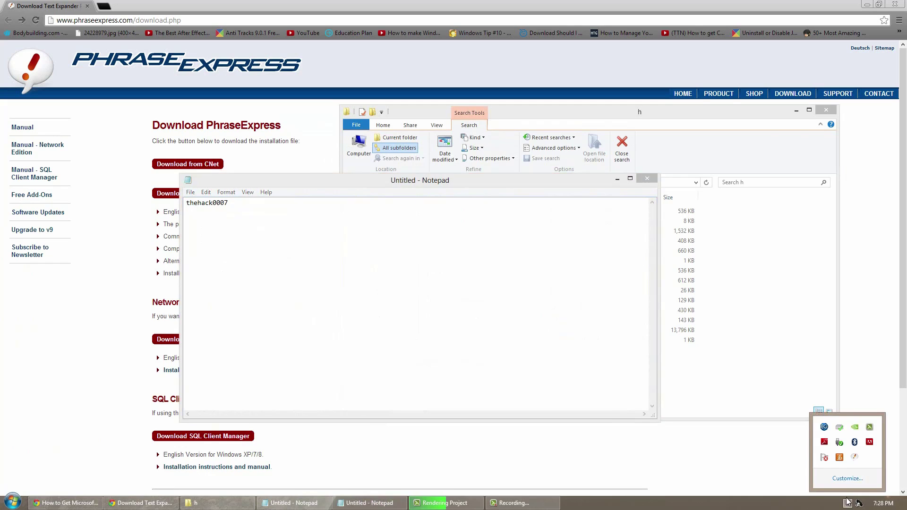
{"action": "double_click", "coordinate": [854, 456]}
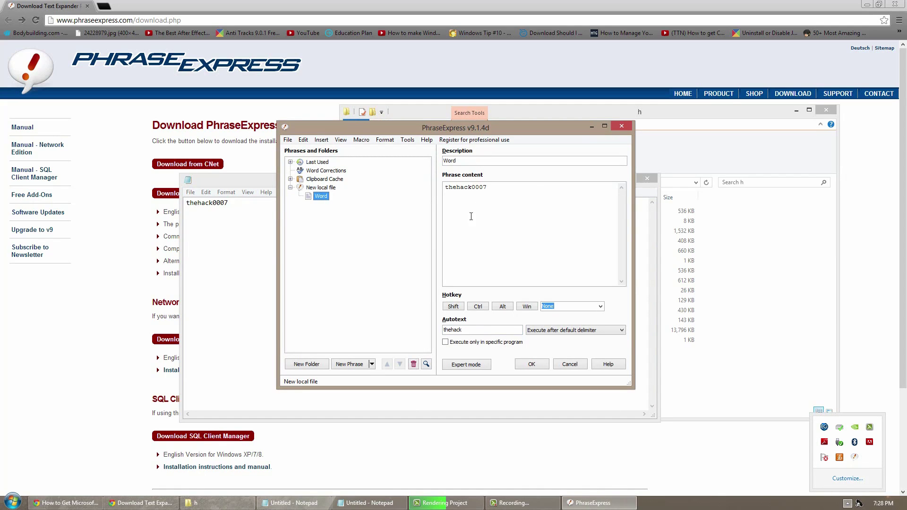
Step: Insert the missing 'er' into the Word phrase's username just before 0007
{"action": "left_click", "coordinate": [473, 188]}
{"action": "type", "text": "er"}
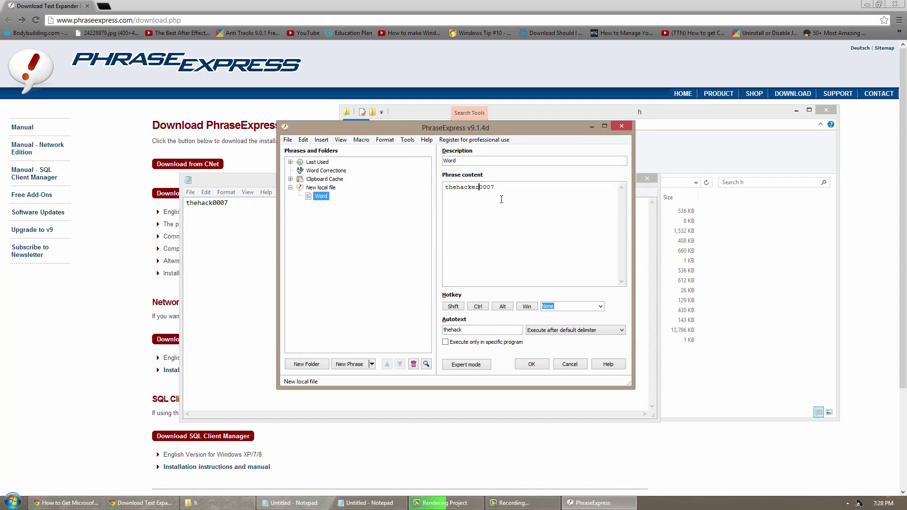
{"action": "left_click", "coordinate": [331, 289]}
Step: Check in Task Manager that PhraseExpress (32 bit) is running, then close Task Manager
{"action": "right_click", "coordinate": [724, 503]}
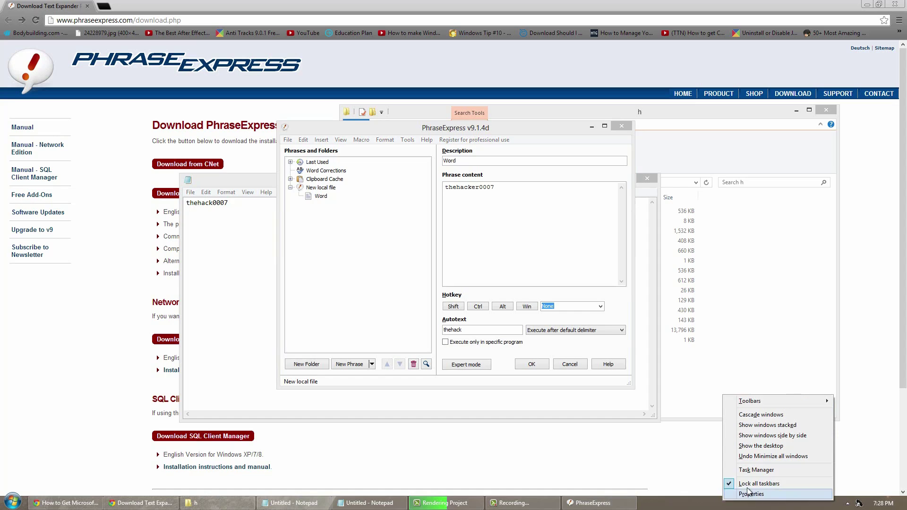
{"action": "left_click", "coordinate": [755, 472]}
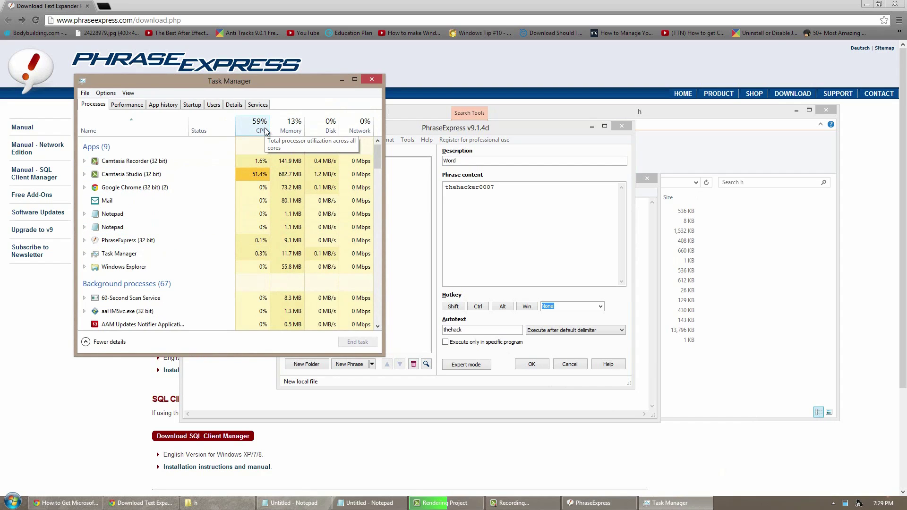
{"action": "left_click", "coordinate": [444, 502]}
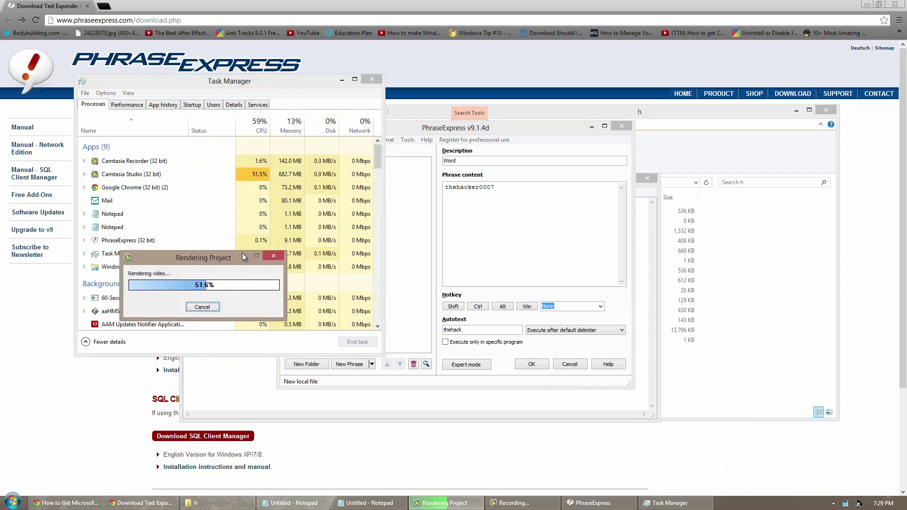
{"action": "left_click_drag", "start_coordinate": [242, 254], "coordinate": [320, 249]}
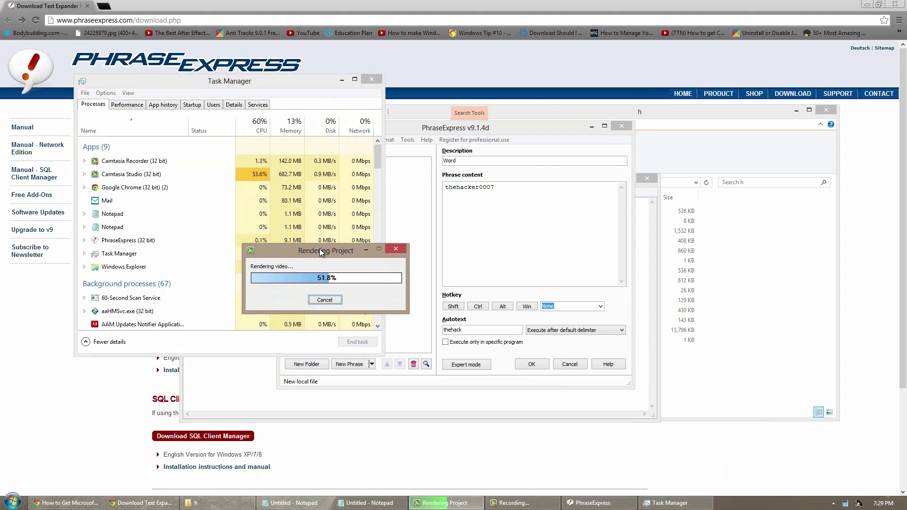
{"action": "left_click_drag", "start_coordinate": [320, 249], "coordinate": [0, 249]}
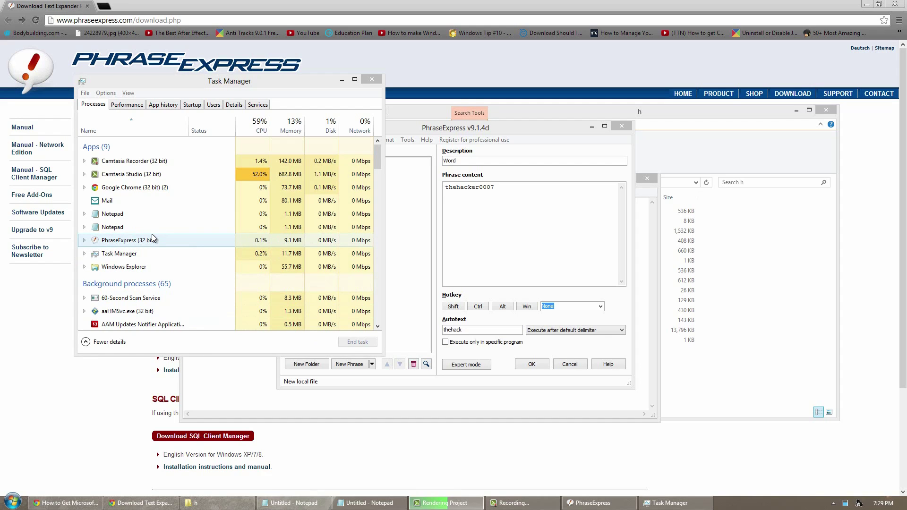
{"action": "left_click", "coordinate": [376, 81]}
Step: Close the phrase editor so the corrected 'Word' phrase and its shortened autotext are saved
{"action": "left_click", "coordinate": [625, 126]}
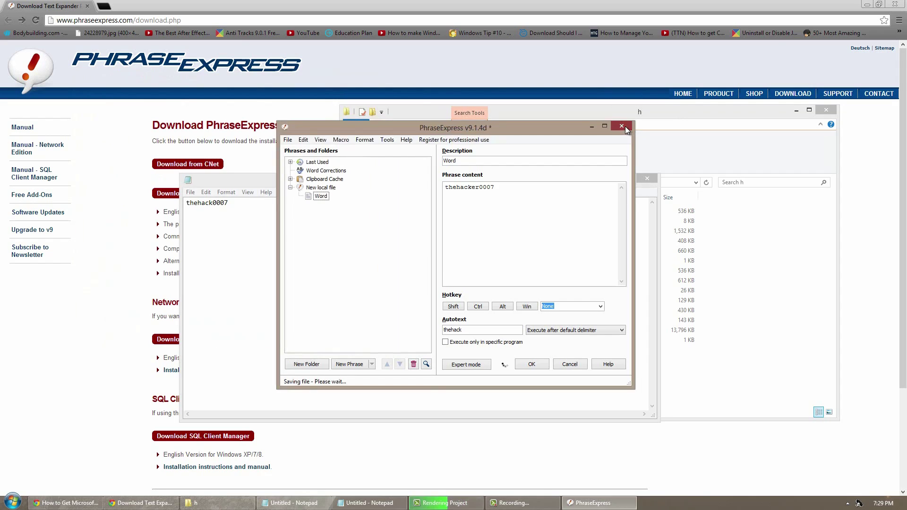